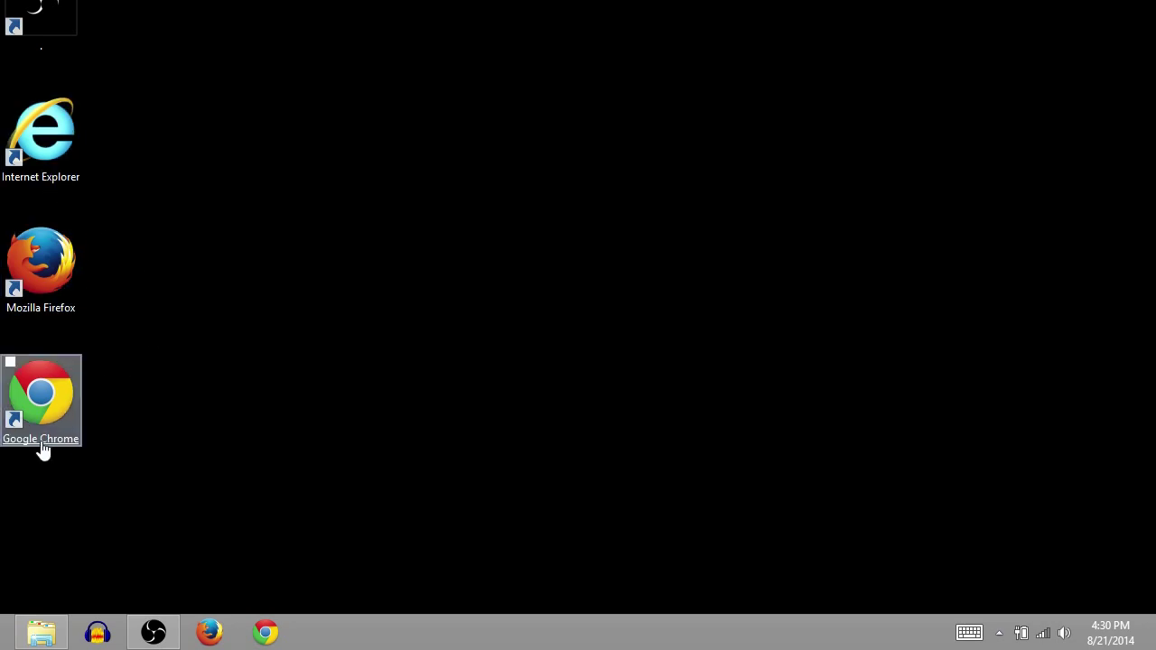
Open Mozilla Firefox and search Google for "download sketchup".
{"action": "left_click", "coordinate": [54, 310]}
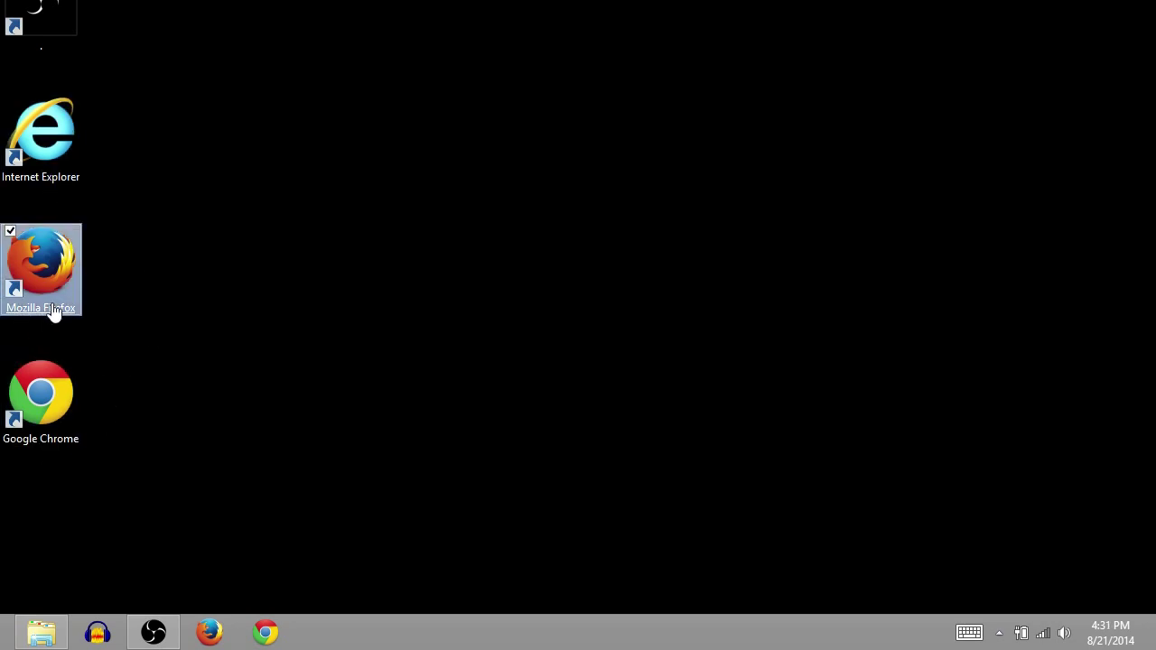
{"action": "left_click", "coordinate": [54, 310]}
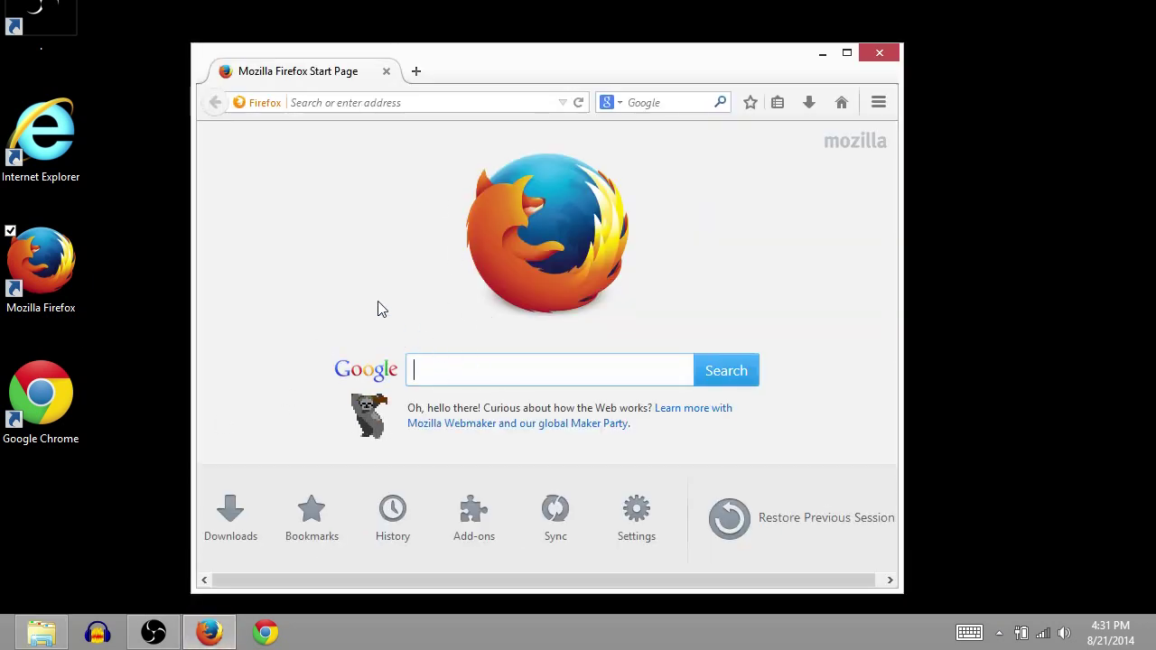
{"action": "type", "text": "download "}
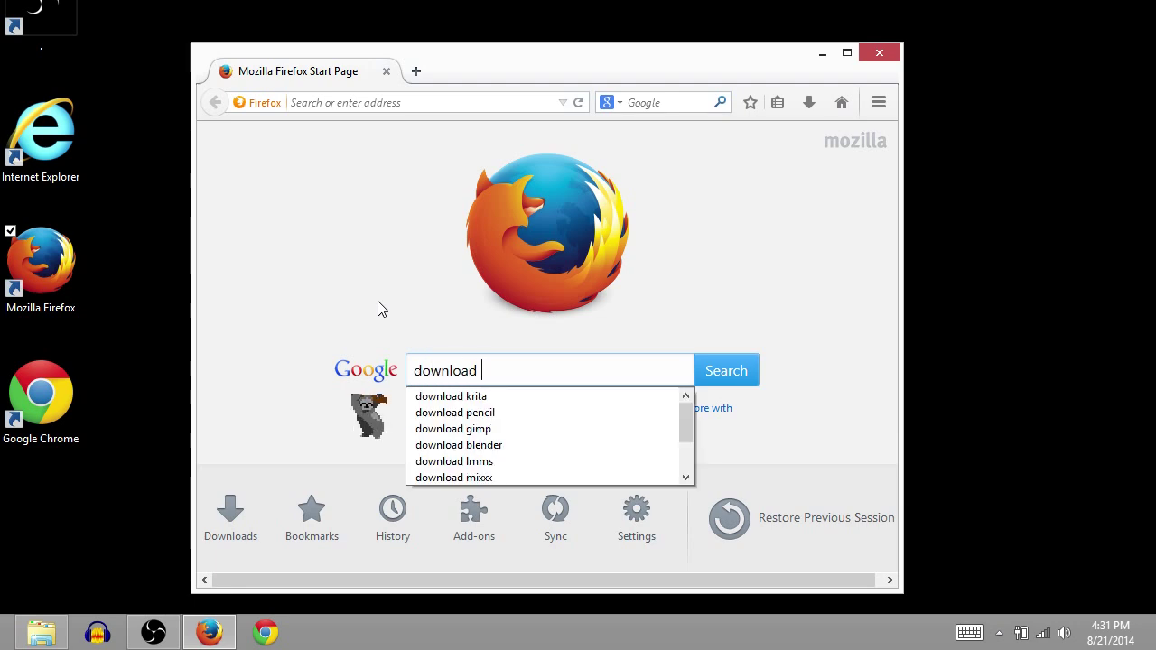
{"action": "type", "text": "sketchup"}
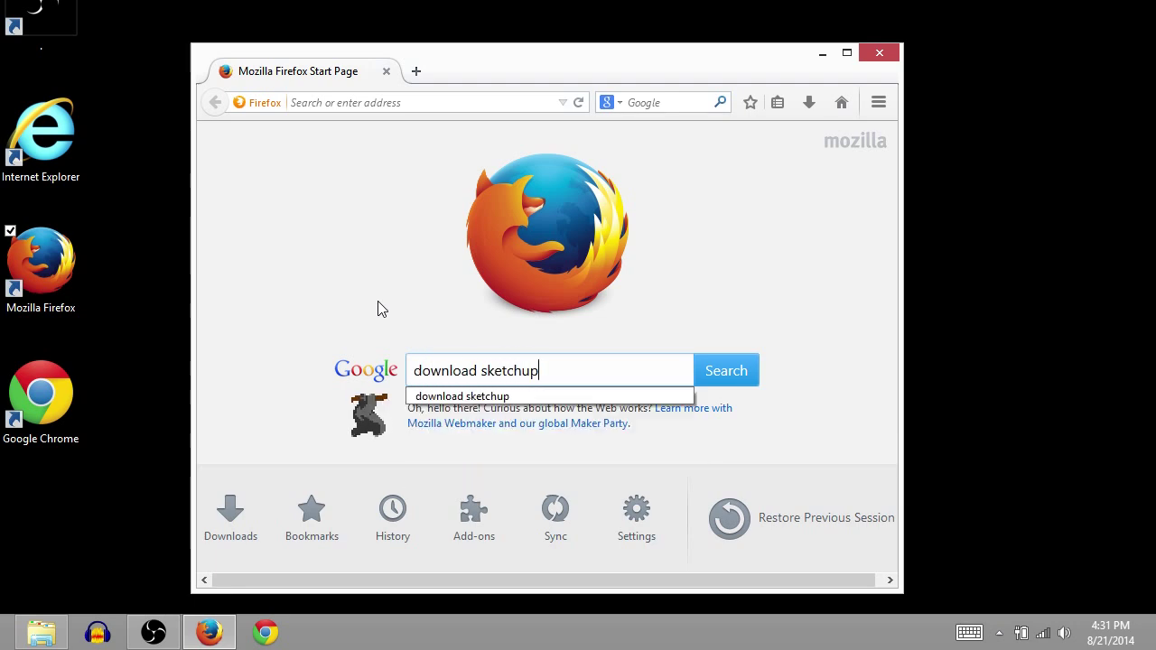
{"action": "key", "text": "Return"}
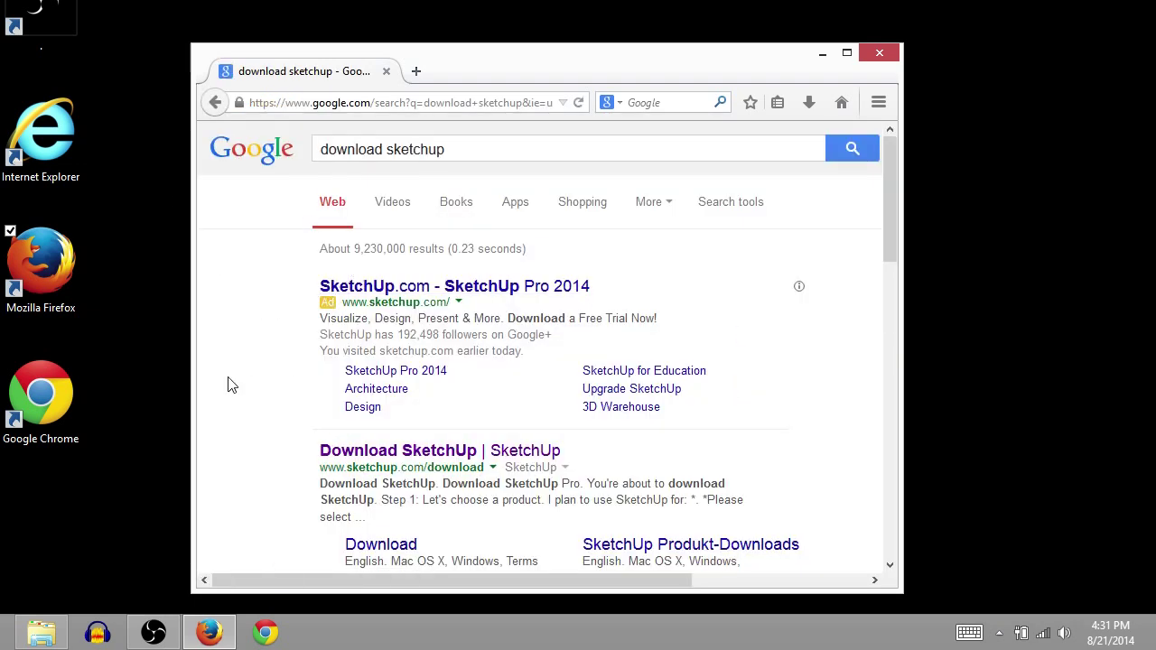
{"action": "scroll", "coordinate": [289, 305], "scroll_direction": "down", "scroll_amount": 2}
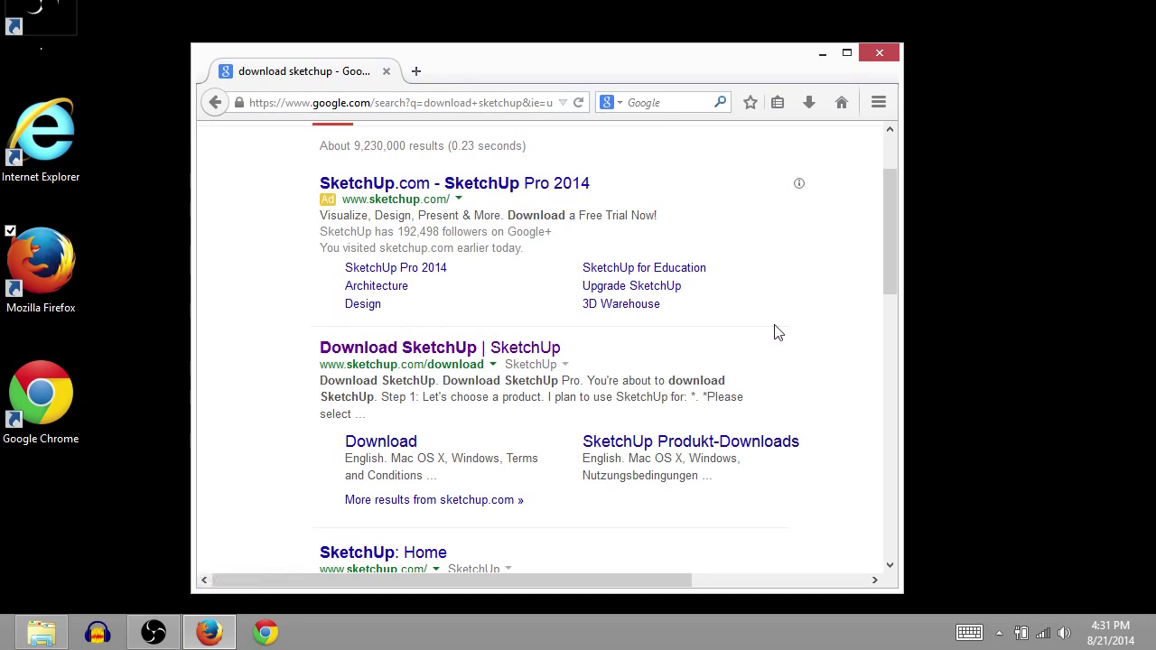
{"action": "scroll", "coordinate": [343, 371], "scroll_direction": "down", "scroll_amount": 4}
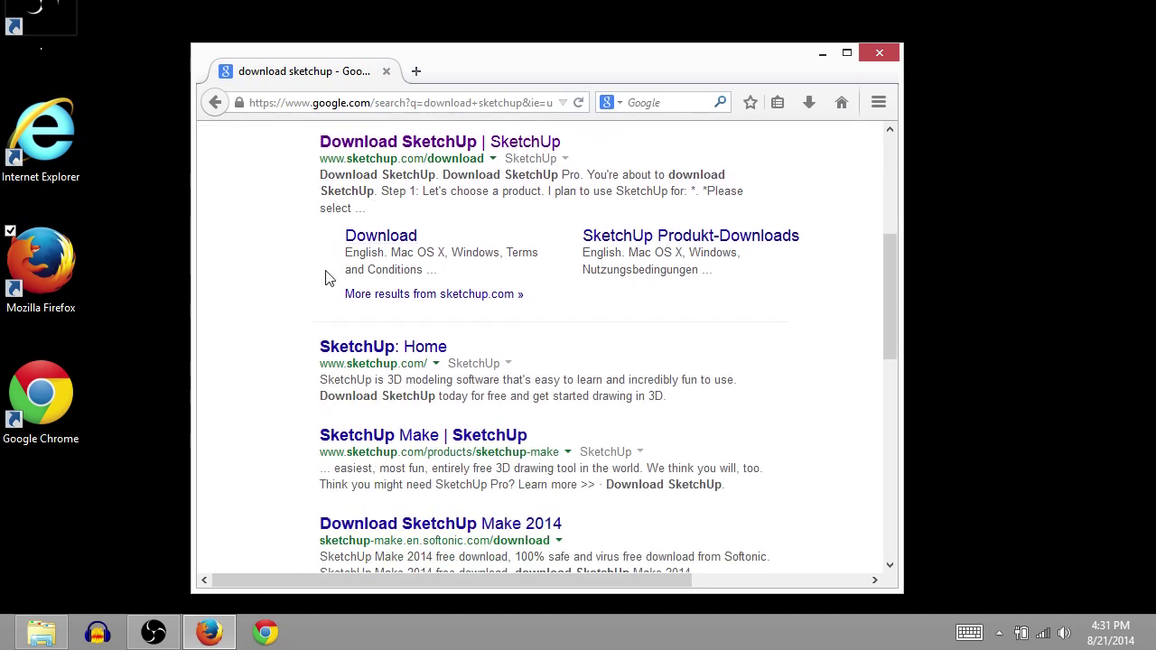
{"action": "scroll", "coordinate": [327, 279], "scroll_direction": "up", "scroll_amount": 2}
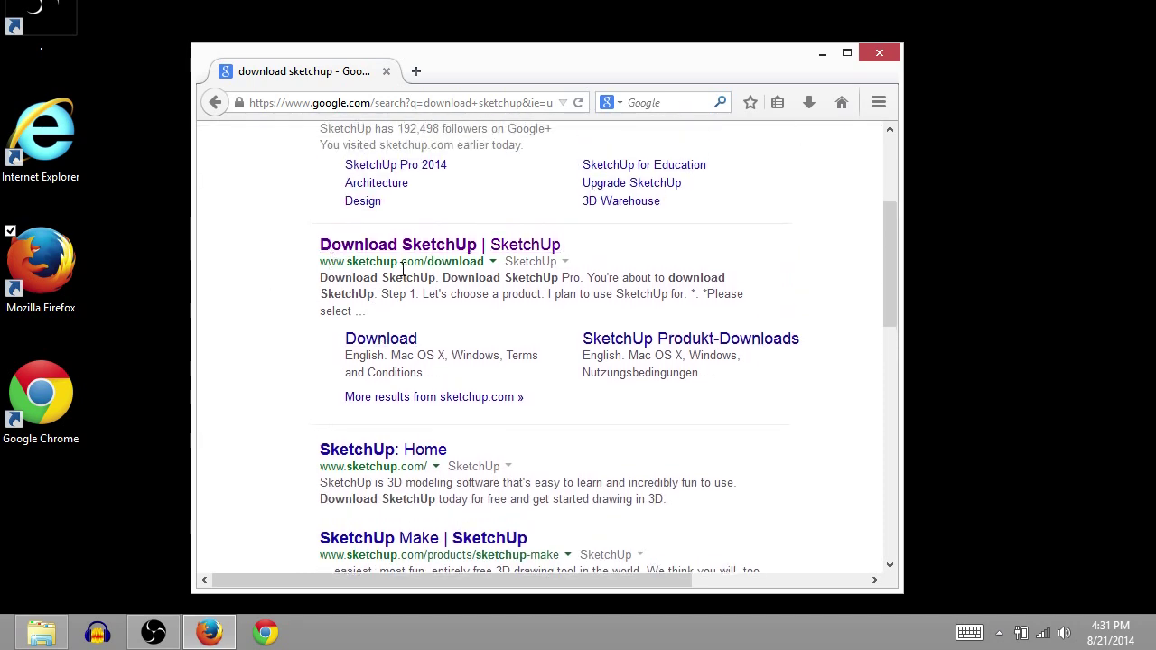
{"action": "left_click", "coordinate": [432, 246]}
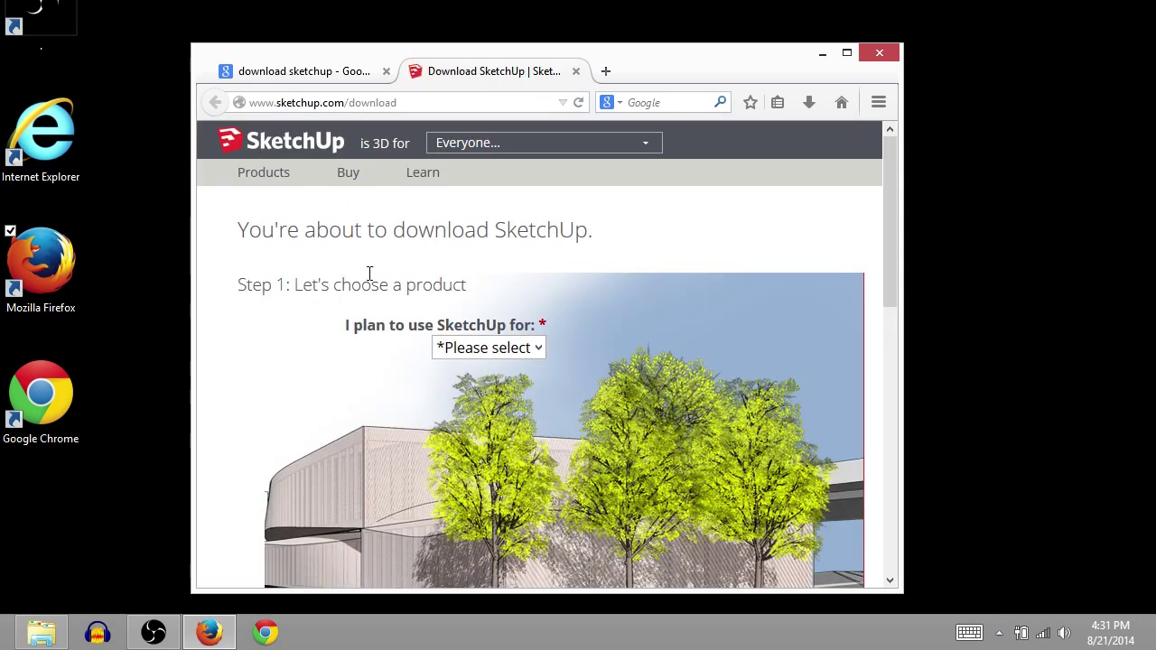
Set the planned use of SketchUp to Educational Use in Step 1 of the download form.
{"action": "scroll", "coordinate": [360, 241], "scroll_direction": "down", "scroll_amount": 2}
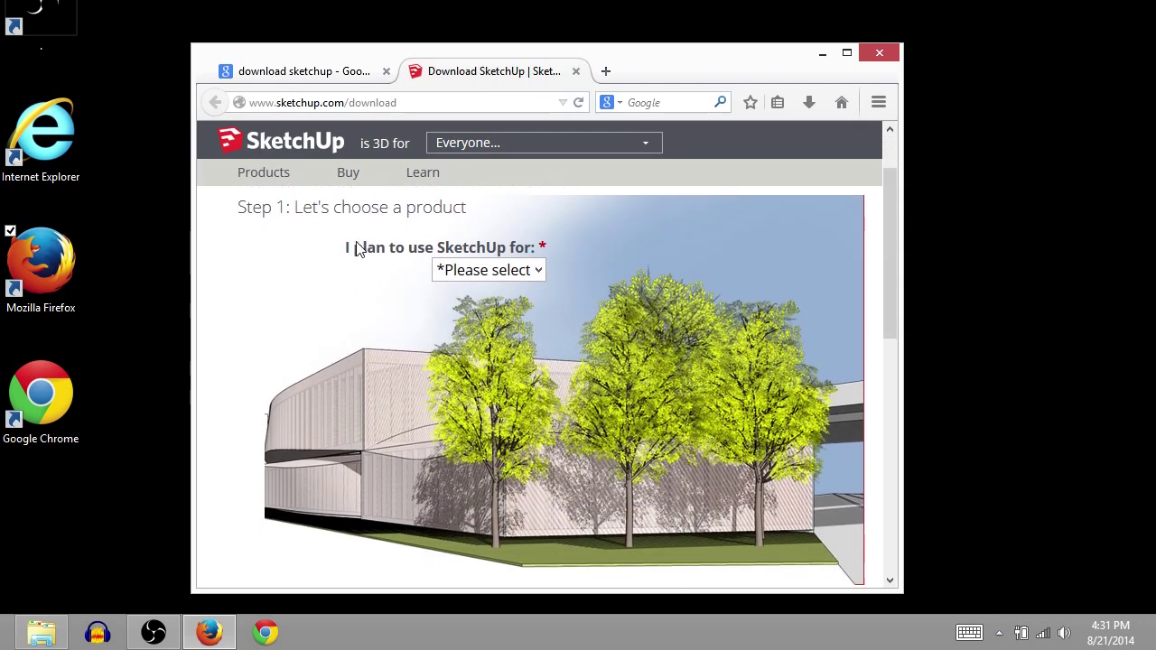
{"action": "scroll", "coordinate": [281, 248], "scroll_direction": "up", "scroll_amount": 2}
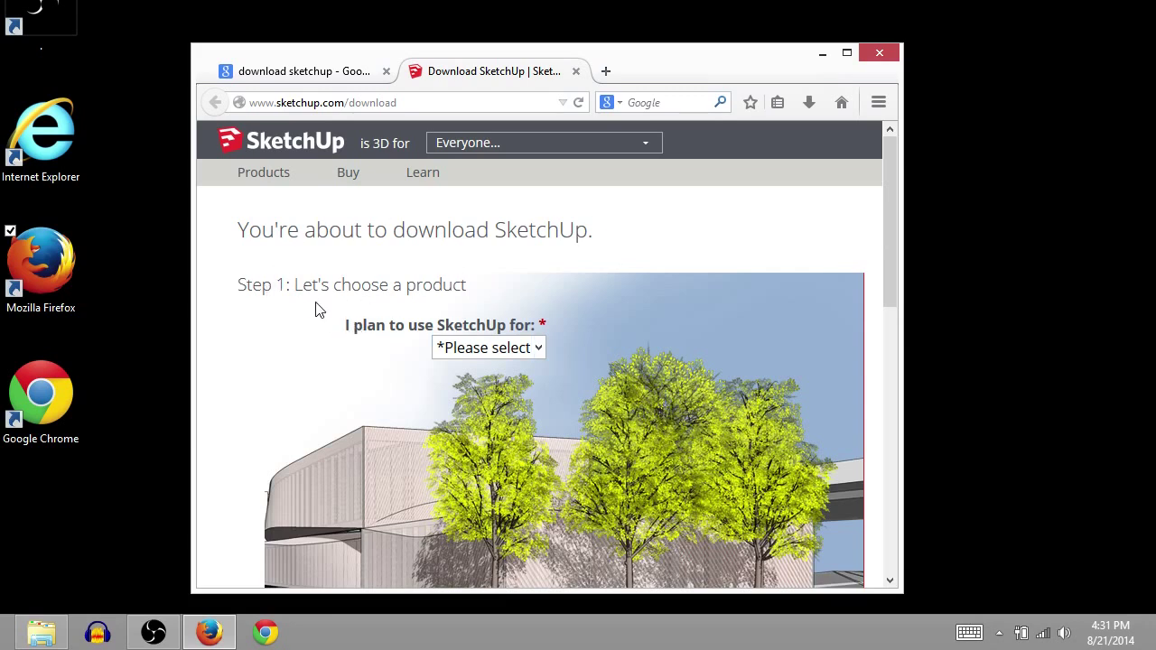
{"action": "left_click", "coordinate": [538, 349]}
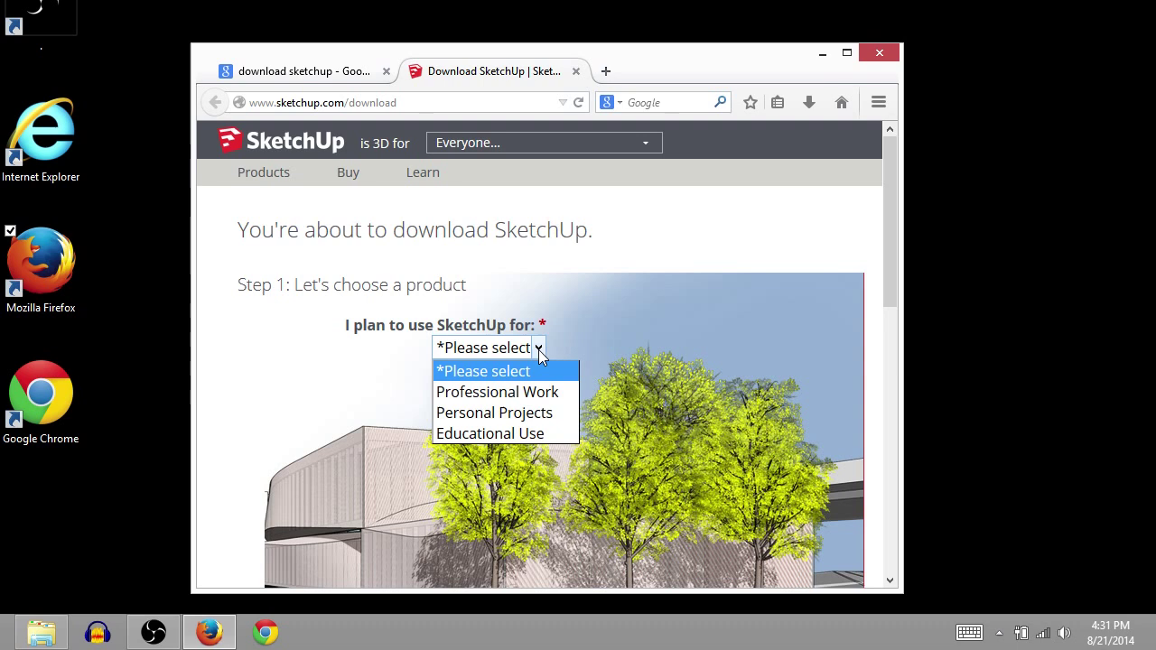
{"action": "left_click", "coordinate": [474, 434]}
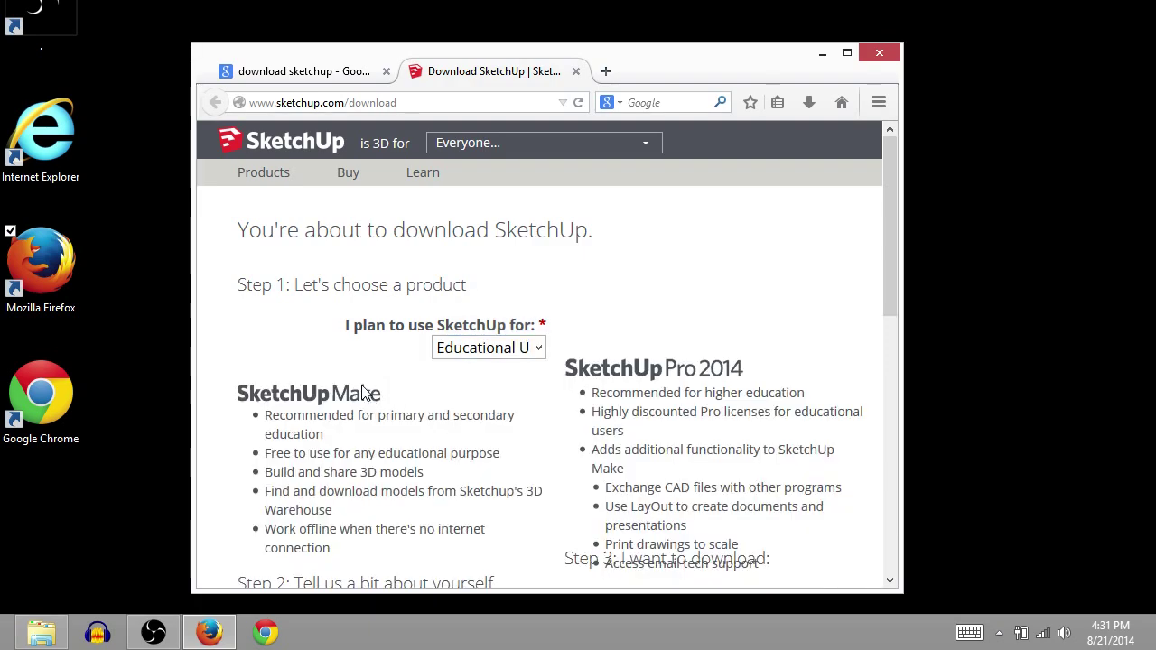
Choose SketchUp Pro 2014, accept its license agreement, opt out of news and tips, and download and save the installer file.
{"action": "scroll", "coordinate": [361, 383], "scroll_direction": "down", "scroll_amount": 3}
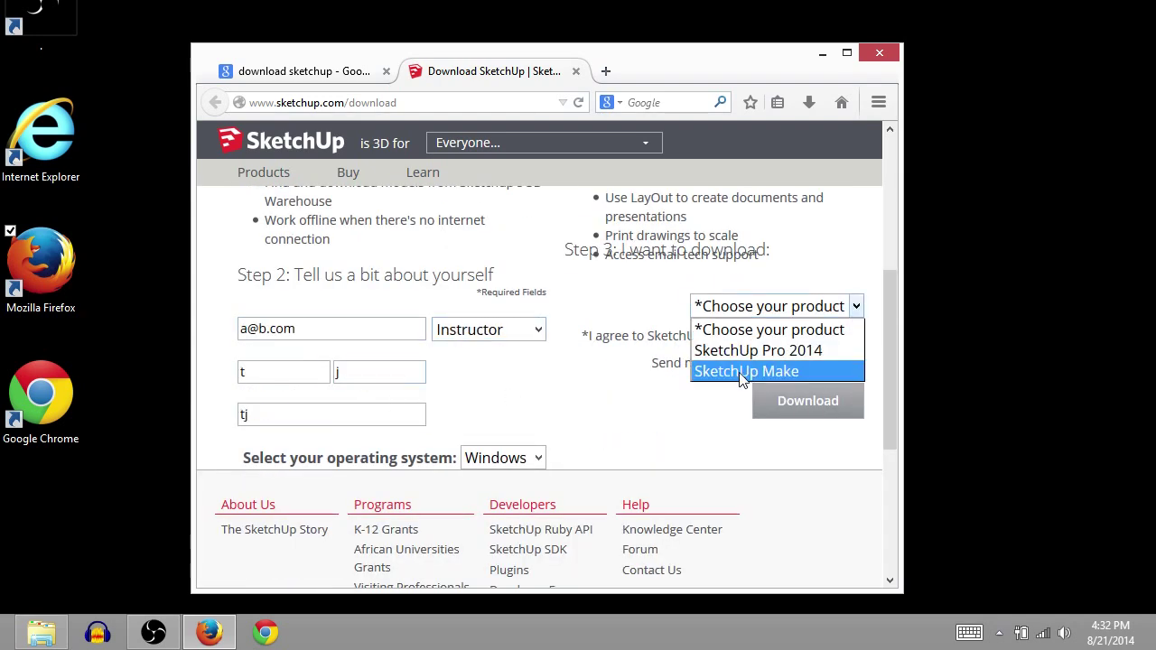
{"action": "left_click", "coordinate": [756, 350]}
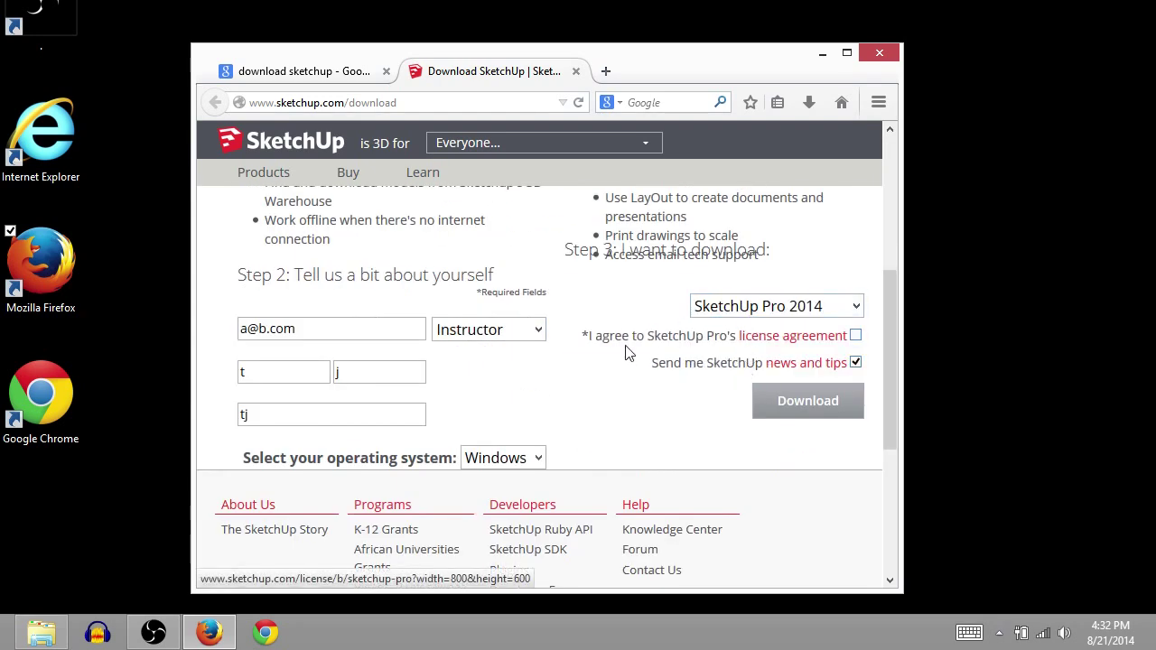
{"action": "left_click", "coordinate": [855, 336]}
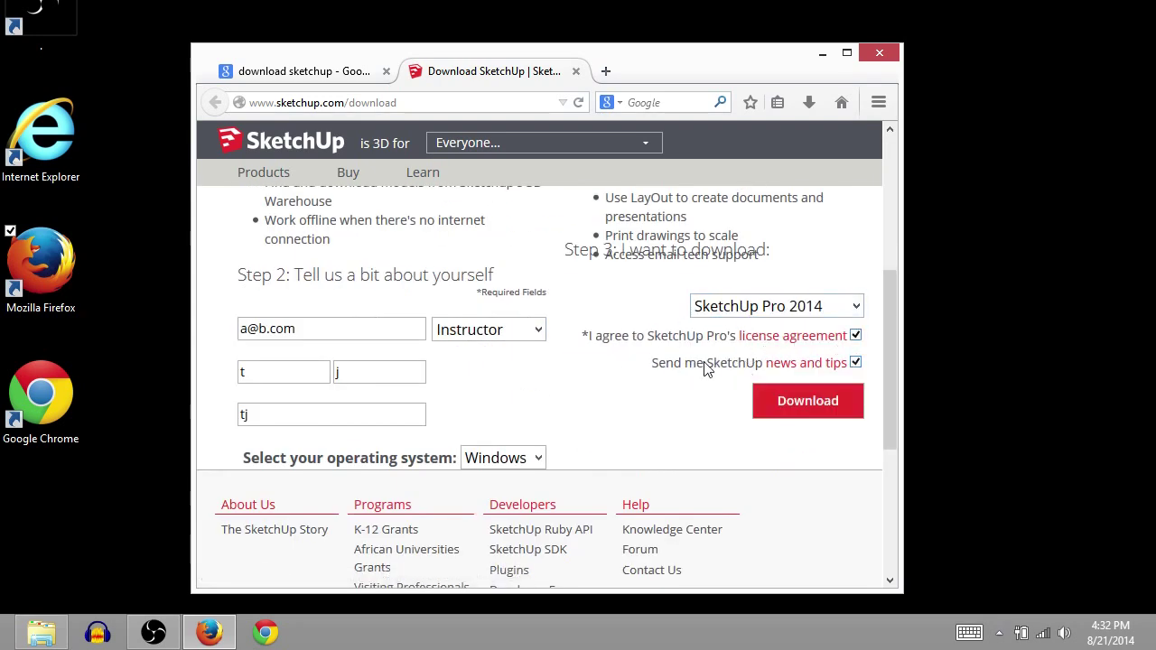
{"action": "left_click", "coordinate": [856, 363]}
{"action": "left_click", "coordinate": [804, 404]}
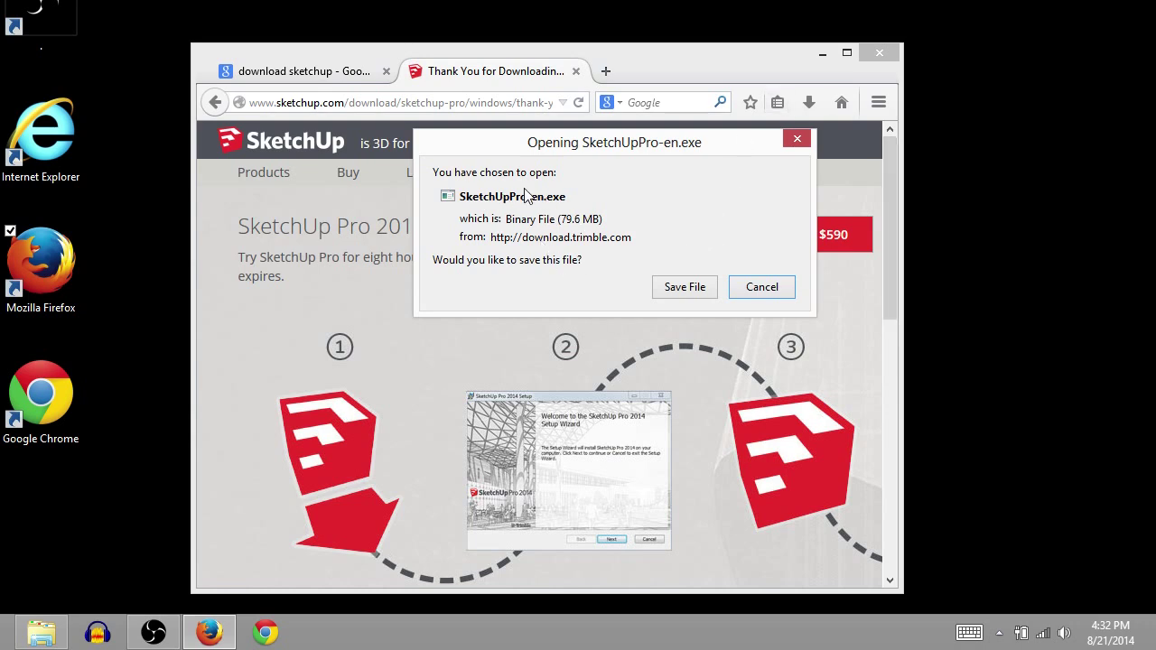
{"action": "left_click", "coordinate": [683, 290]}
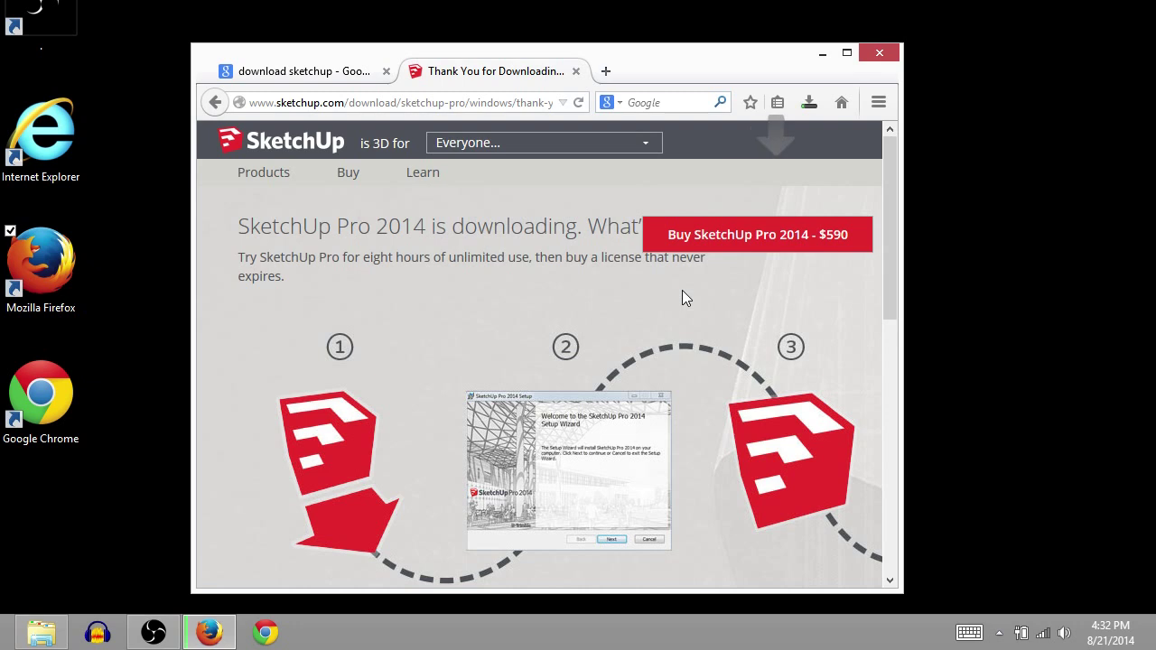
Check the installer's download progress and read the trial information on the thank-you page.
{"action": "left_click", "coordinate": [811, 107]}
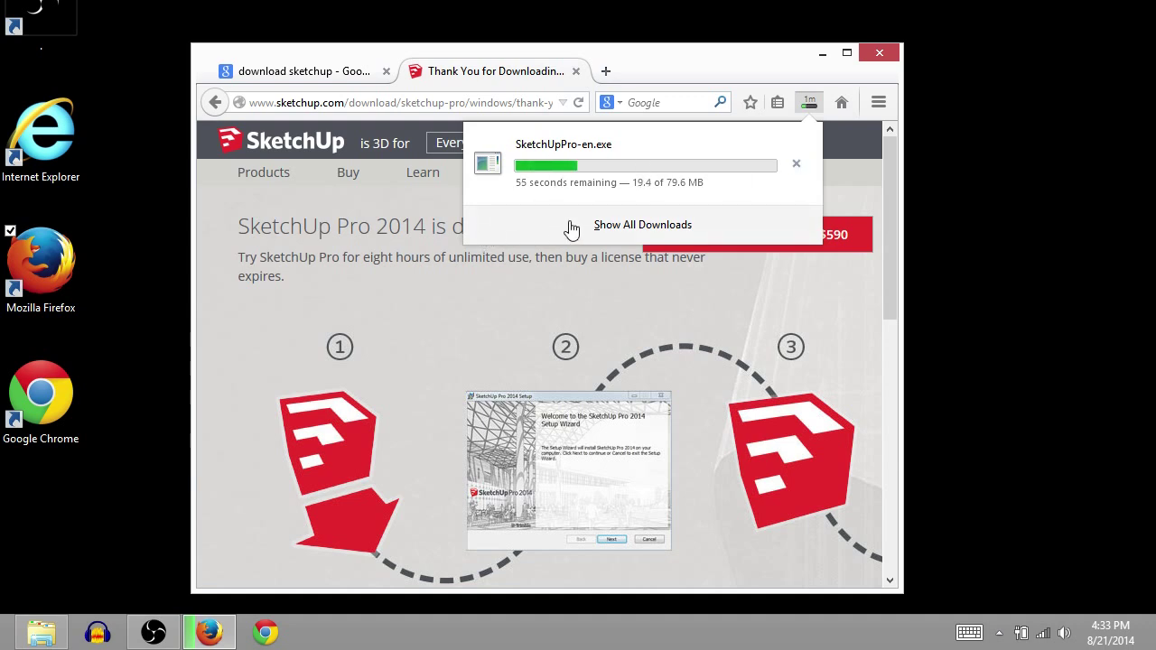
{"action": "left_click", "coordinate": [573, 318]}
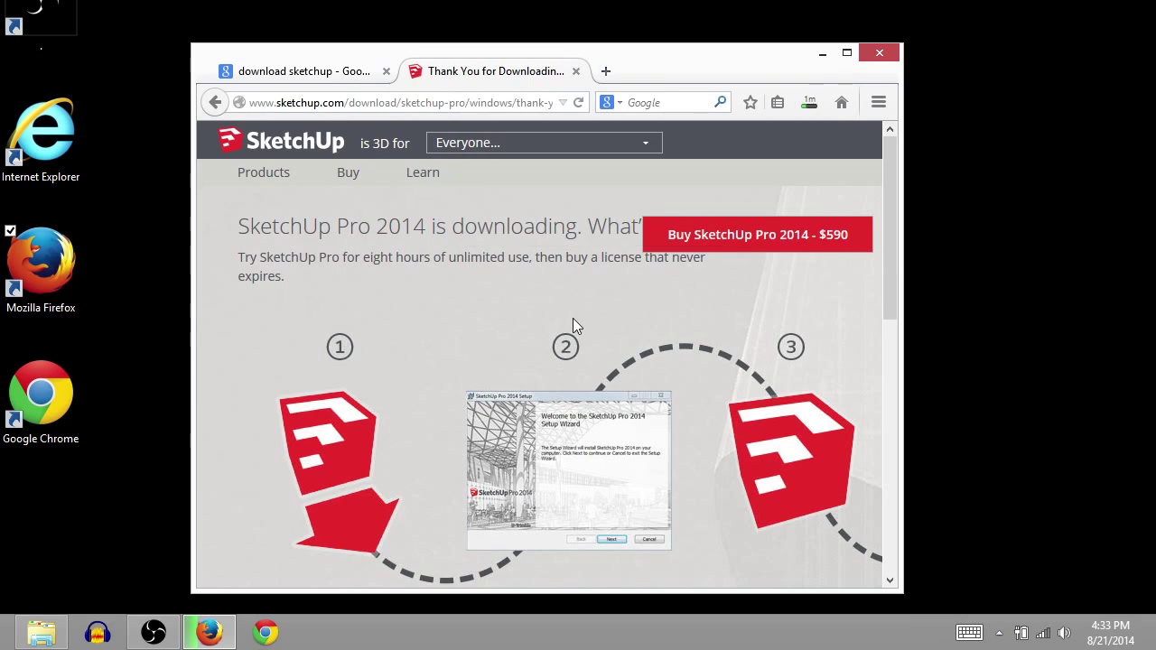
{"action": "left_click_drag", "start_coordinate": [449, 258], "coordinate": [532, 265]}
{"action": "triple_click", "coordinate": [532, 266]}
{"action": "left_click", "coordinate": [423, 332]}
{"action": "scroll", "coordinate": [423, 331], "scroll_direction": "down", "scroll_amount": 4}
{"action": "scroll", "coordinate": [423, 330], "scroll_direction": "up", "scroll_amount": 4}
Run the downloaded SketchUpPro-en.exe and accept the terms of the license agreement in the setup wizard.
{"action": "left_click", "coordinate": [807, 104]}
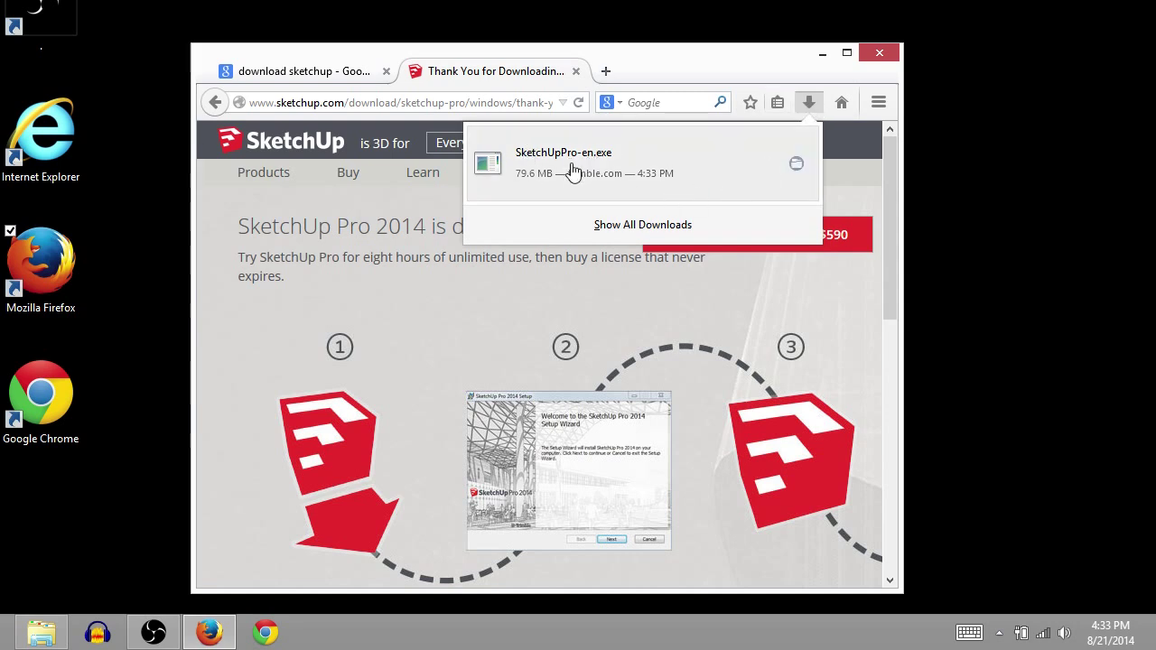
{"action": "left_click", "coordinate": [560, 162]}
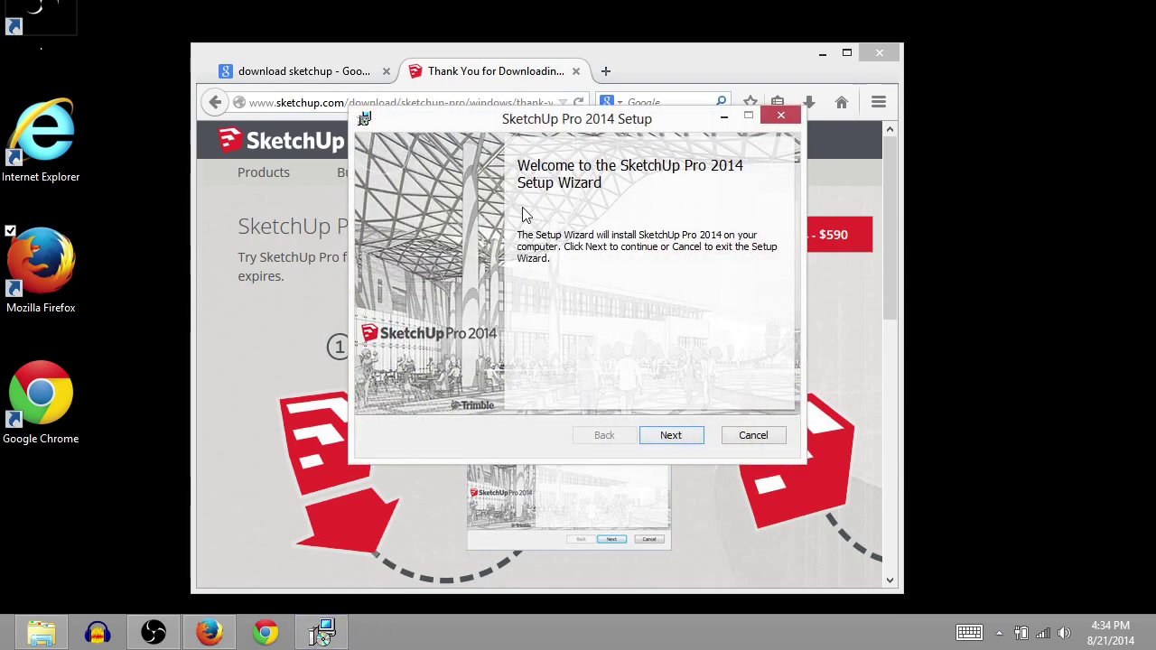
{"action": "left_click", "coordinate": [687, 437]}
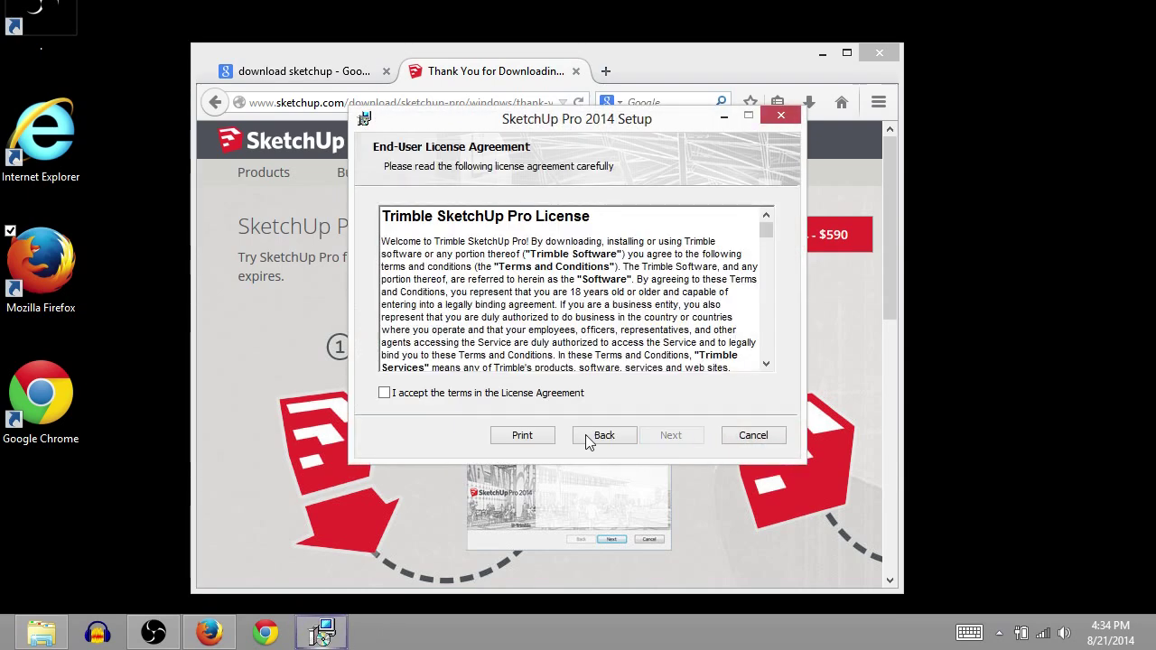
{"action": "left_click", "coordinate": [385, 393]}
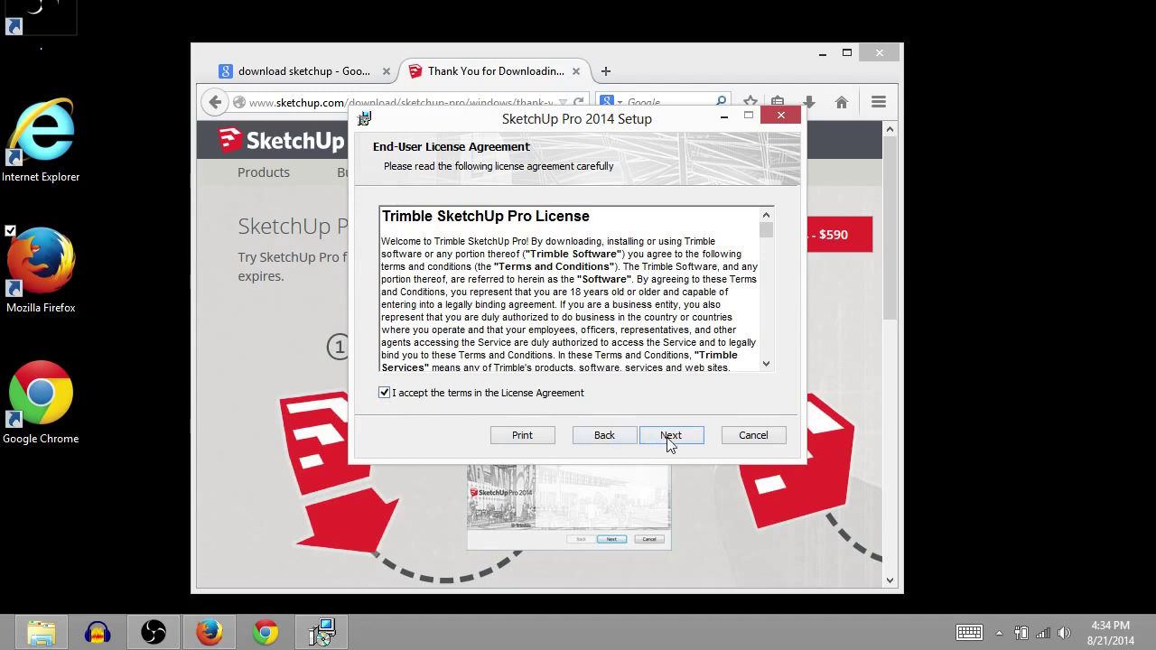
{"action": "left_click", "coordinate": [669, 439]}
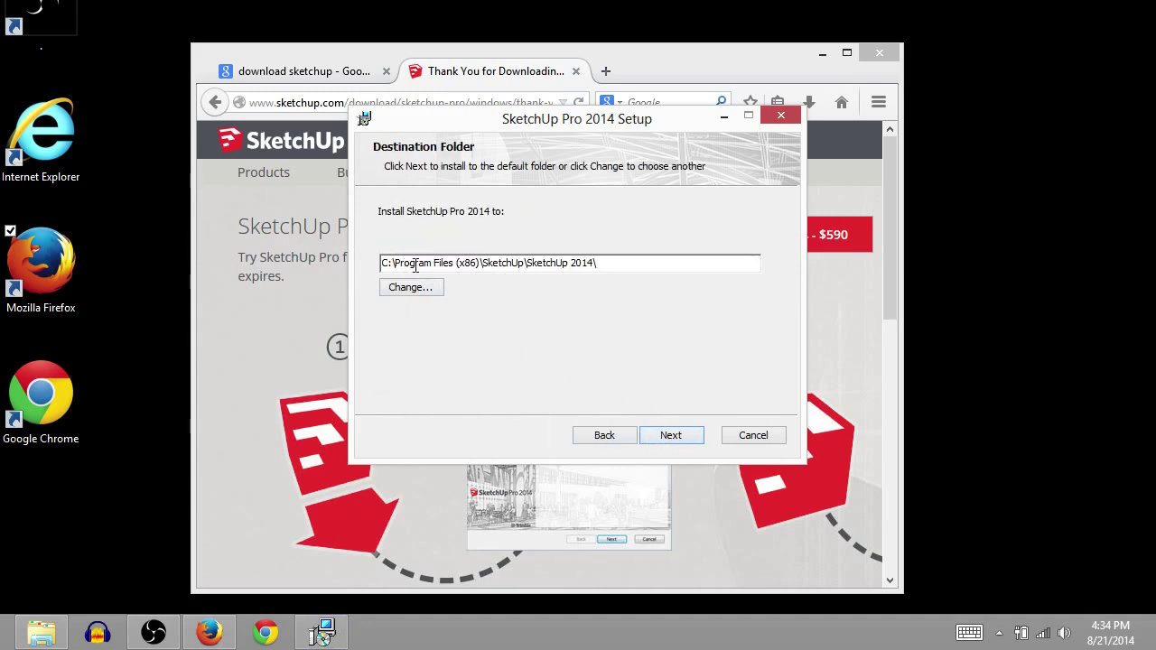
Install SketchUp Pro 2014 to the default destination folder and finish the setup wizard.
{"action": "left_click", "coordinate": [669, 434]}
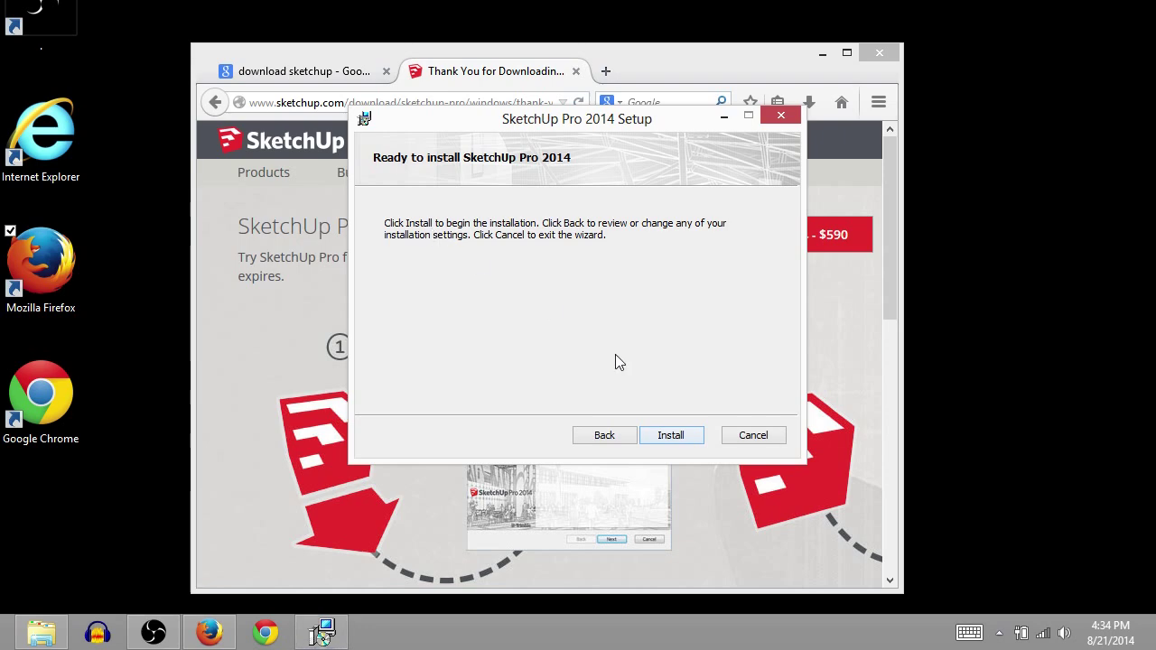
{"action": "left_click", "coordinate": [671, 436]}
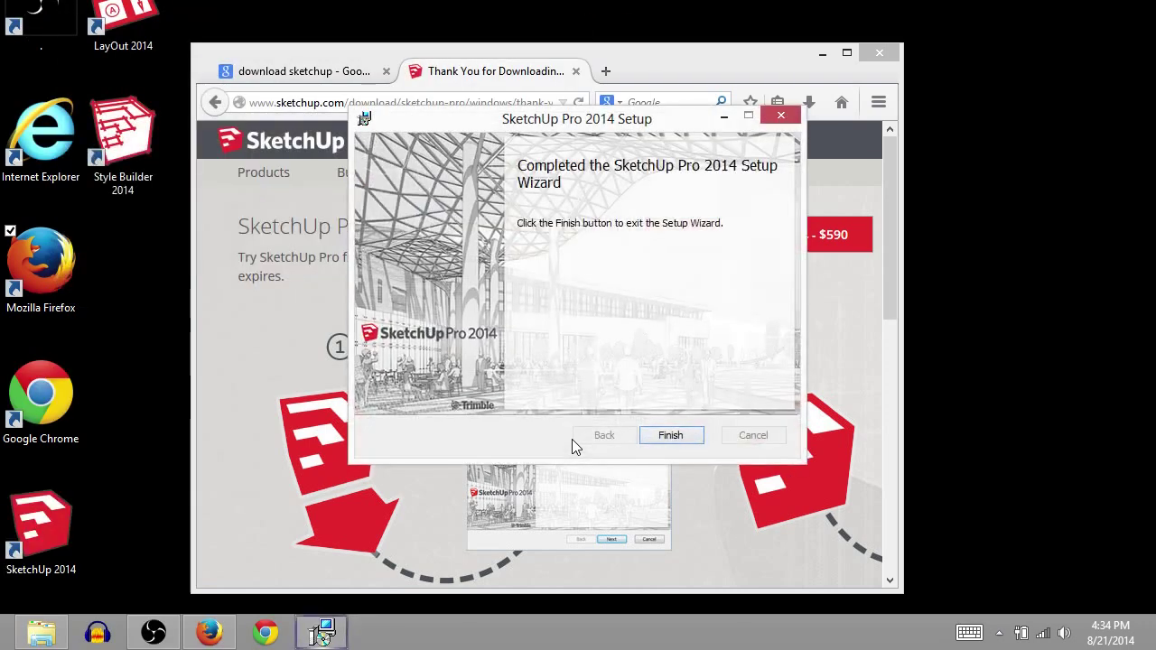
{"action": "left_click", "coordinate": [671, 438]}
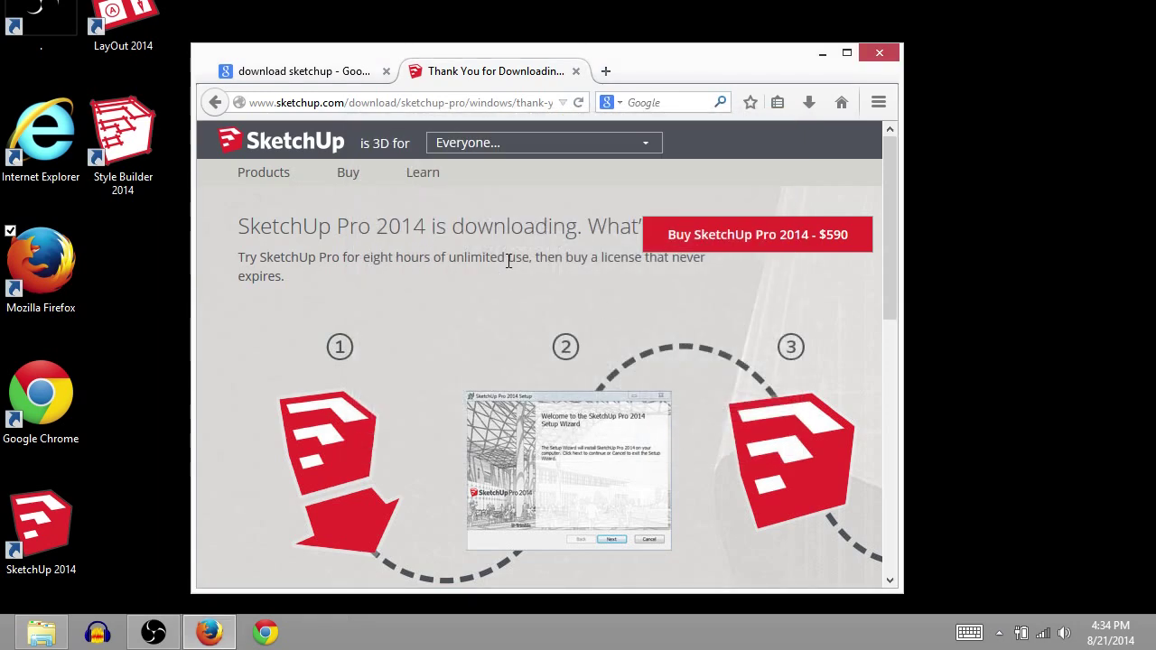
Minimize the browser and move the LayOut 2014 and Style Builder 2014 shortcuts down beside Google Chrome and SketchUp 2014 on the desktop.
{"action": "left_click", "coordinate": [821, 54]}
{"action": "mouse_move", "coordinate": [113, 271]}
{"action": "left_mouse_down"}
{"action": "mouse_move", "coordinate": [117, 18]}
{"action": "mouse_move", "coordinate": [147, 325]}
{"action": "mouse_move", "coordinate": [136, 397]}
{"action": "left_mouse_up"}
{"action": "left_click", "coordinate": [77, 470]}
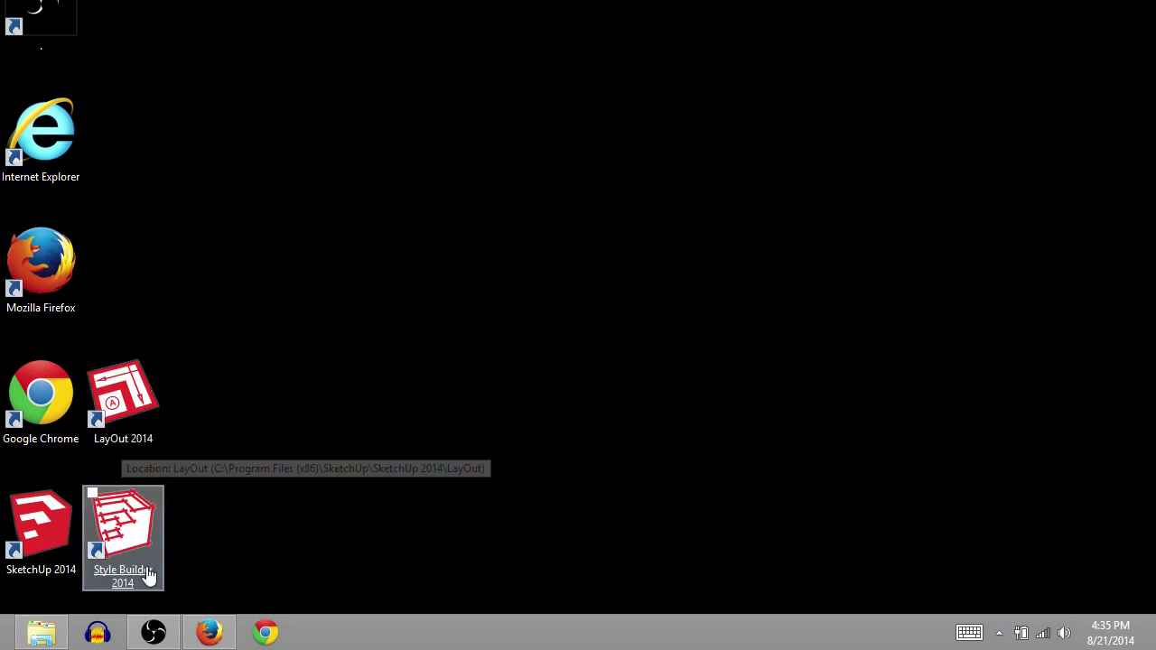
Launch SketchUp 2014 and start using it with the Simple Template - Feet and Inches as the default template.
{"action": "left_click", "coordinate": [38, 576]}
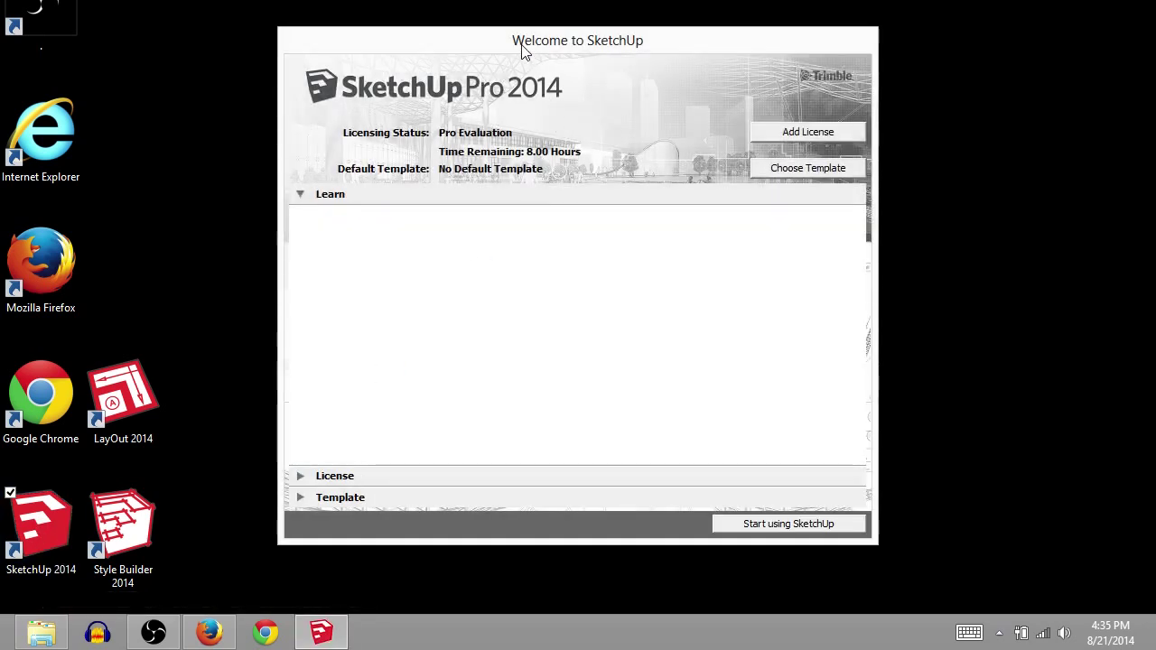
{"action": "left_click_drag", "start_coordinate": [521, 47], "coordinate": [524, 93]}
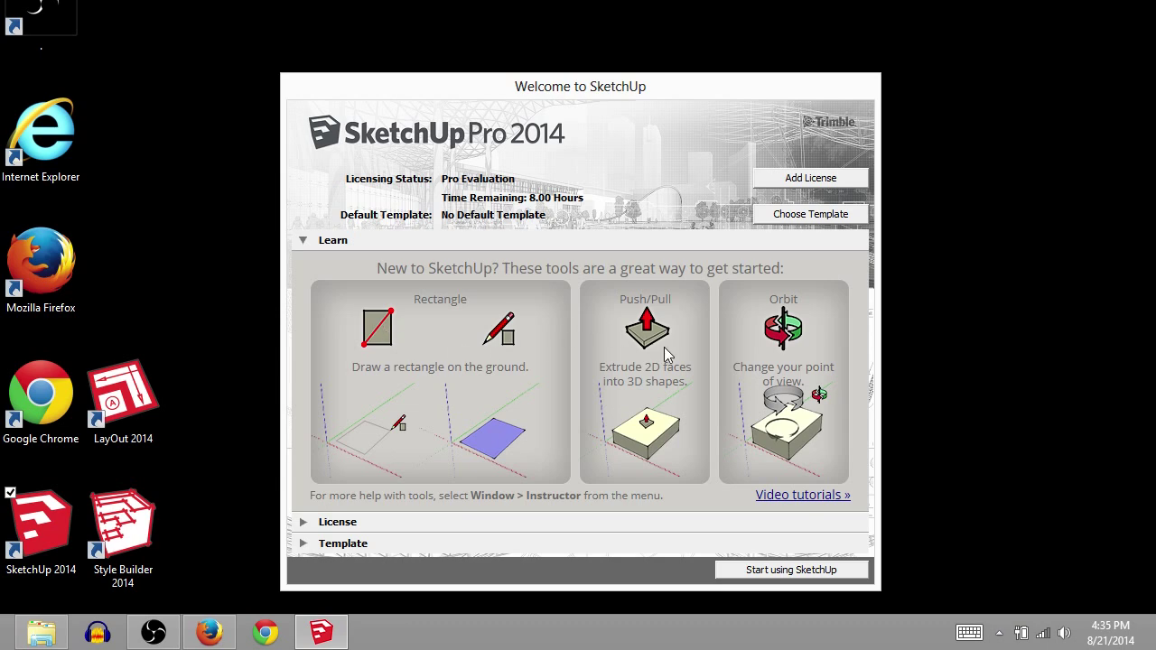
{"action": "left_click", "coordinate": [775, 569]}
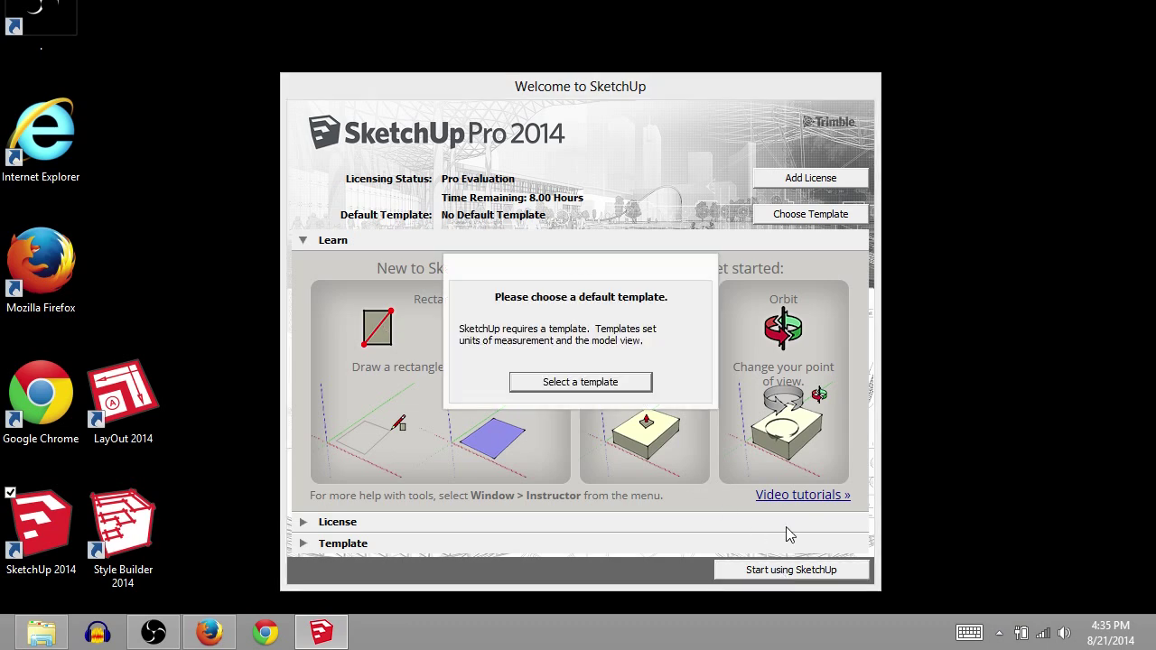
{"action": "left_click", "coordinate": [611, 383]}
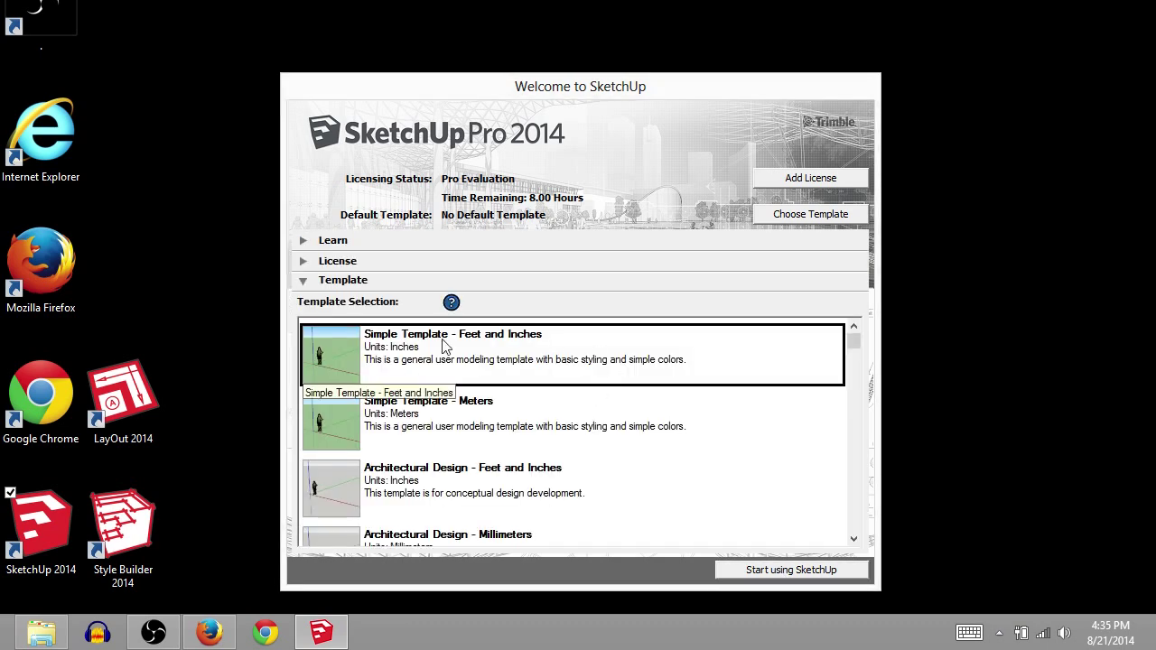
{"action": "left_click", "coordinate": [795, 570]}
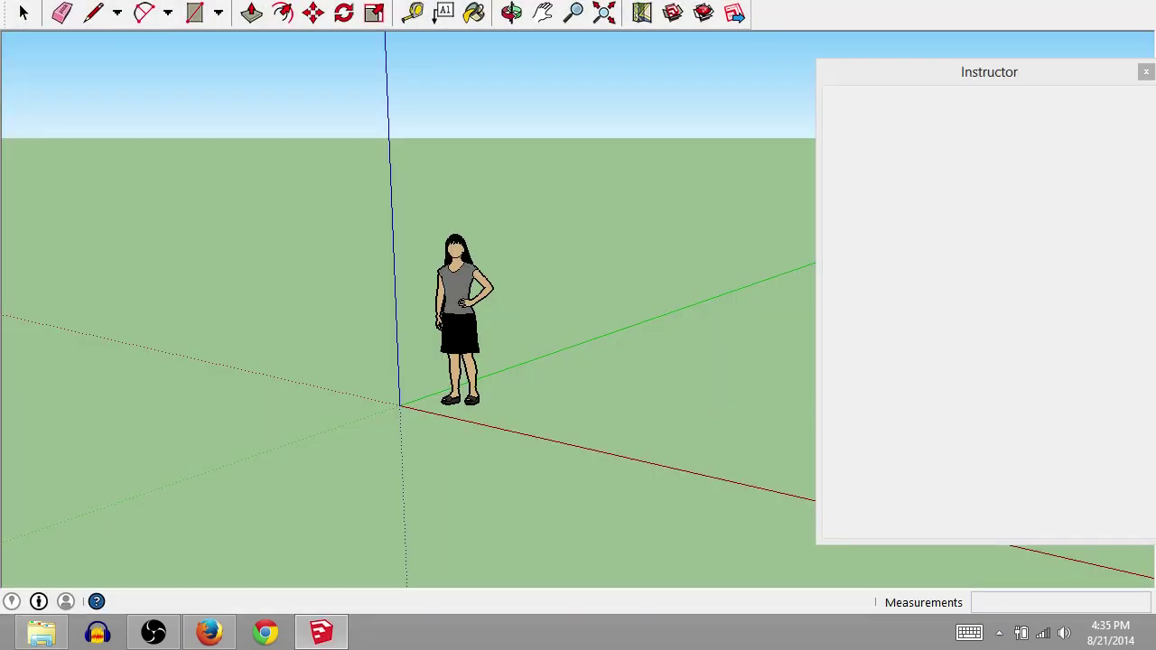
Restore the SketchUp window to a smaller size, close the Instructor window, and move the main window up the screen.
{"action": "double_click", "coordinate": [867, 27]}
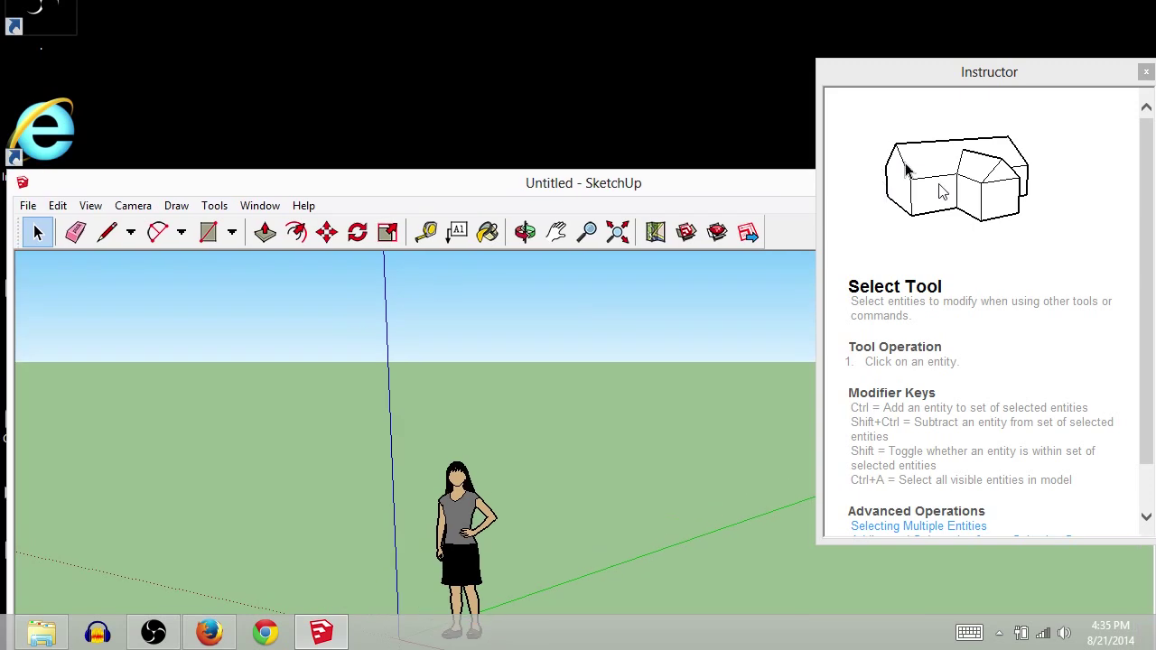
{"action": "left_click", "coordinate": [1146, 72]}
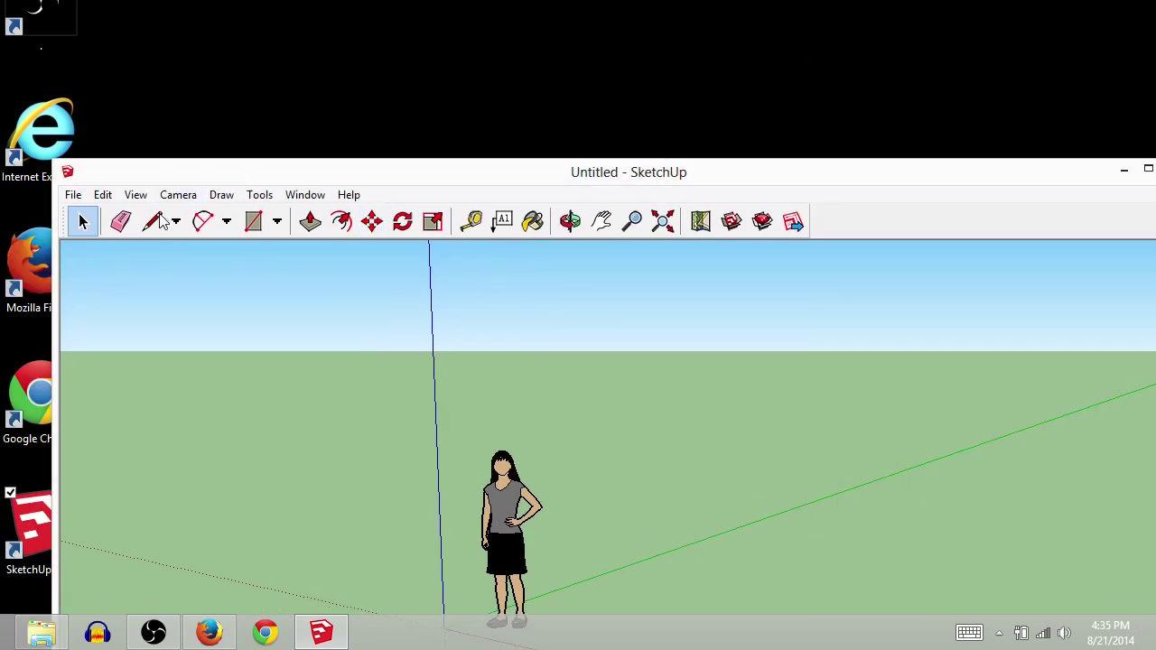
{"action": "mouse_move", "coordinate": [343, 171]}
{"action": "left_mouse_down"}
{"action": "mouse_move", "coordinate": [353, 317]}
{"action": "mouse_move", "coordinate": [366, 242]}
{"action": "mouse_move", "coordinate": [348, 80]}
{"action": "left_mouse_up"}
Draw a ground rectangle of about 31' by 8' 10" behind the standing figure.
{"action": "left_click", "coordinate": [242, 129]}
{"action": "left_click", "coordinate": [381, 340]}
{"action": "left_click", "coordinate": [663, 424]}
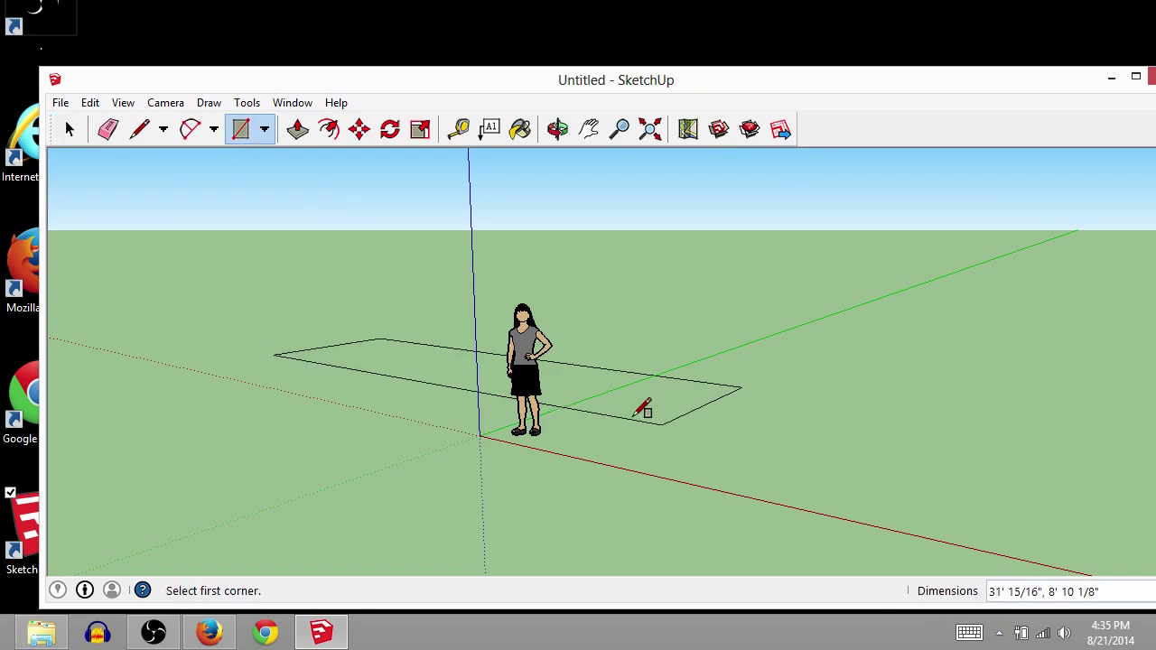
Push/Pull the rectangle upward into a box and push its right end face inward by about 19' 7 1/2".
{"action": "left_click", "coordinate": [297, 129]}
{"action": "left_click_drag", "start_coordinate": [407, 374], "coordinate": [411, 236]}
{"action": "left_click_drag", "start_coordinate": [713, 339], "coordinate": [382, 289]}
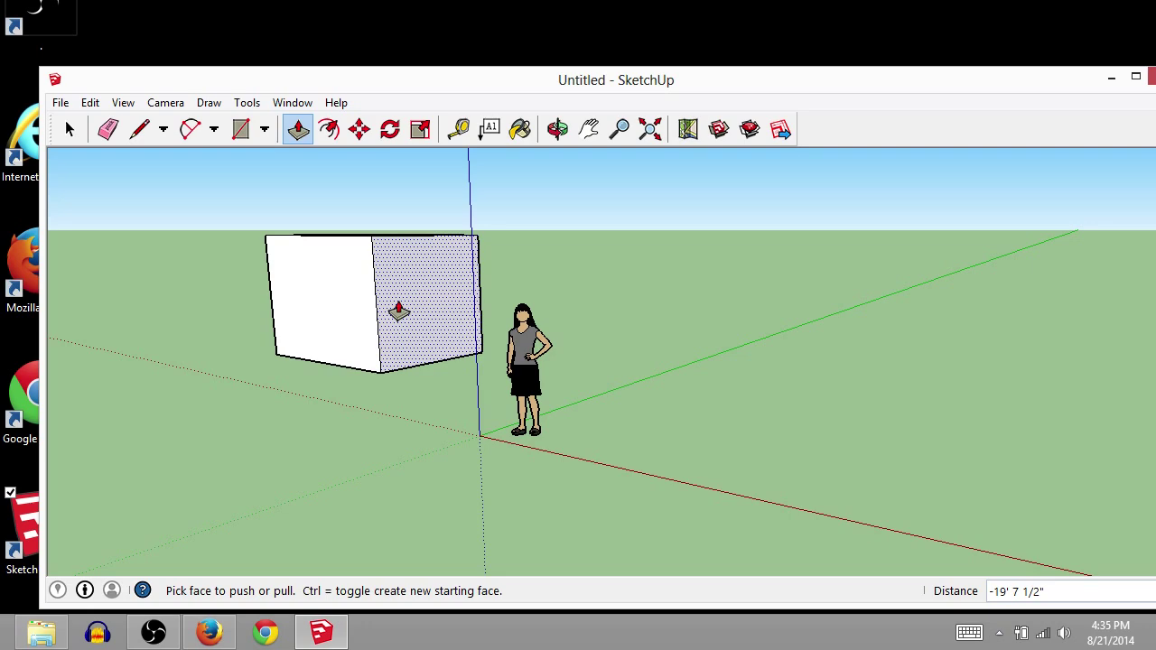
Minimize the SketchUp window and switch to Open Broadcaster Software.
{"action": "left_click", "coordinate": [1112, 80]}
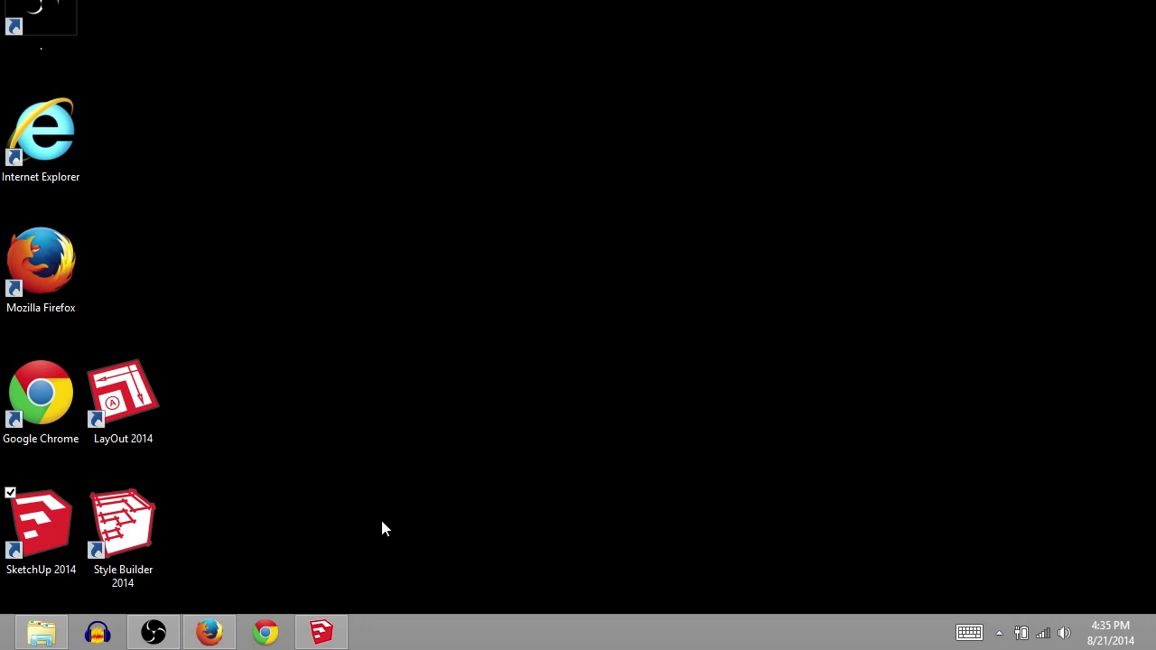
{"action": "left_click", "coordinate": [142, 639]}
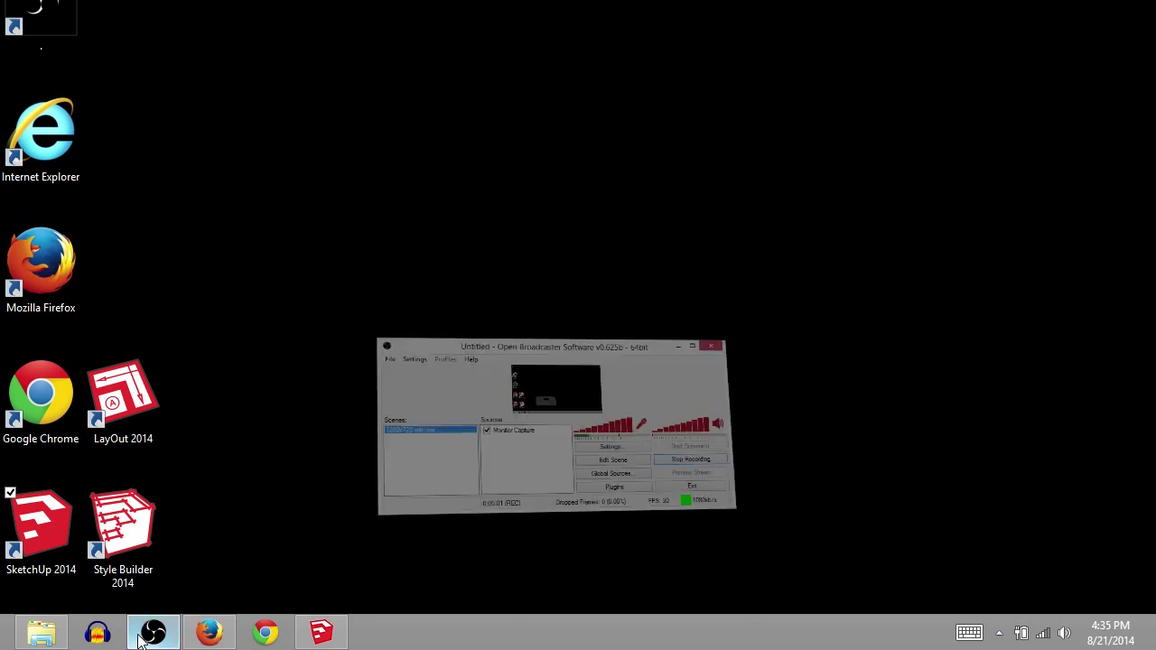